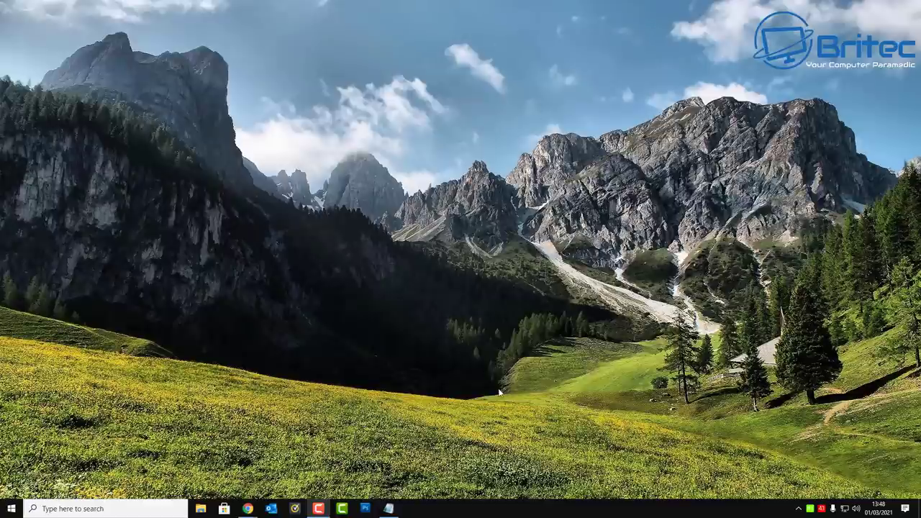
- Open Task Manager, show its performance view and launch Resource Monitor from there
left_click(429, 514)
right_click(443, 512)
left_click(478, 463)
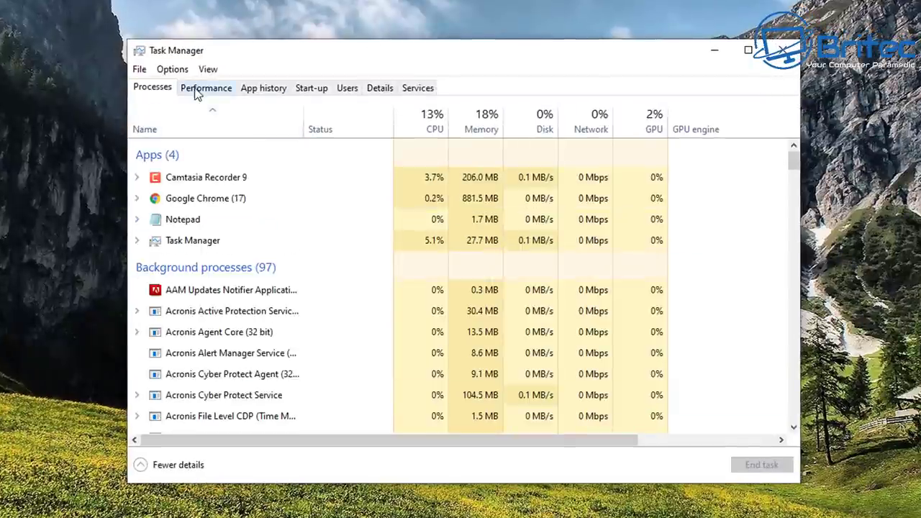
left_click(198, 92)
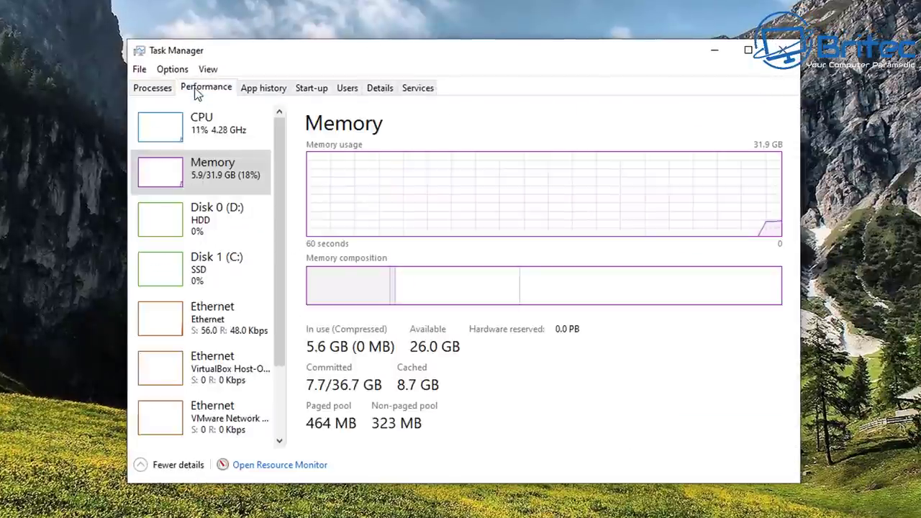
left_click(292, 471)
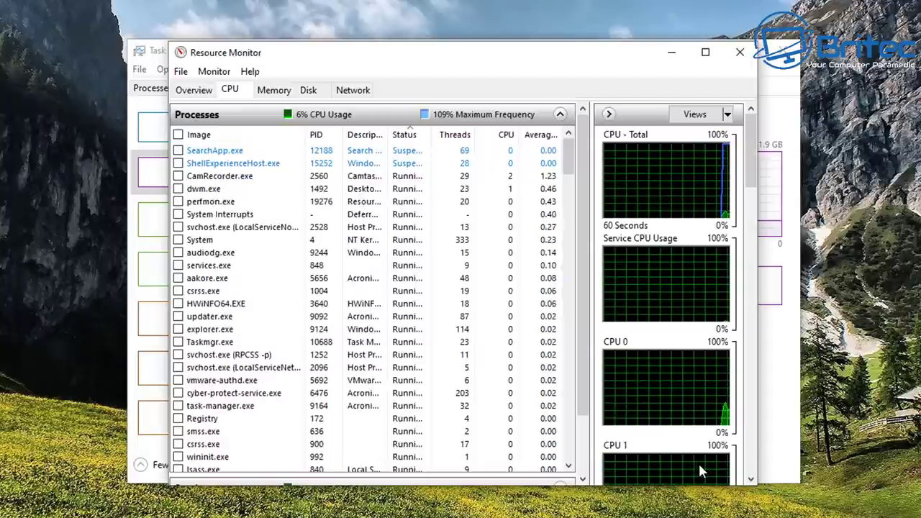
- Examine the usage graphs of the individual CPU cores for parked cores, and close Resource Monitor
mouse_move(750, 137)
left_mouse_down()
mouse_move(741, 421)
mouse_move(732, 133)
left_mouse_up()
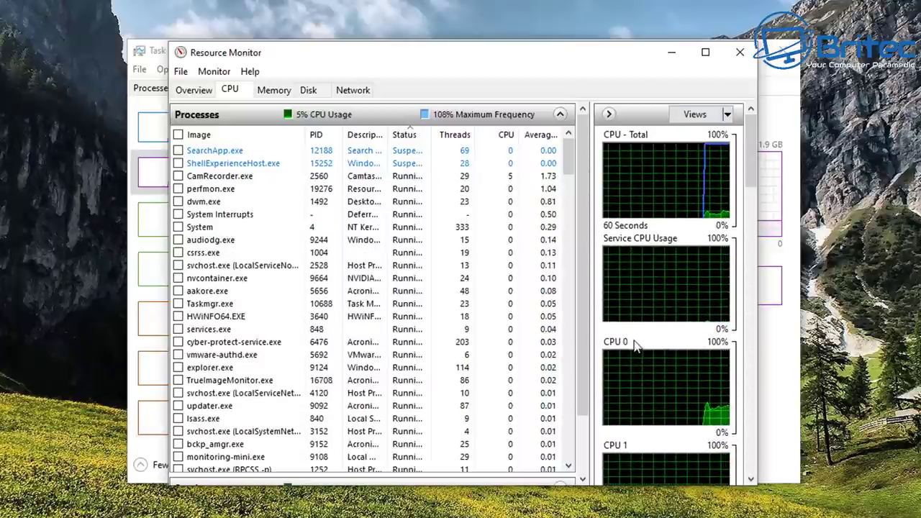
scroll(751, 149, "down", 3)
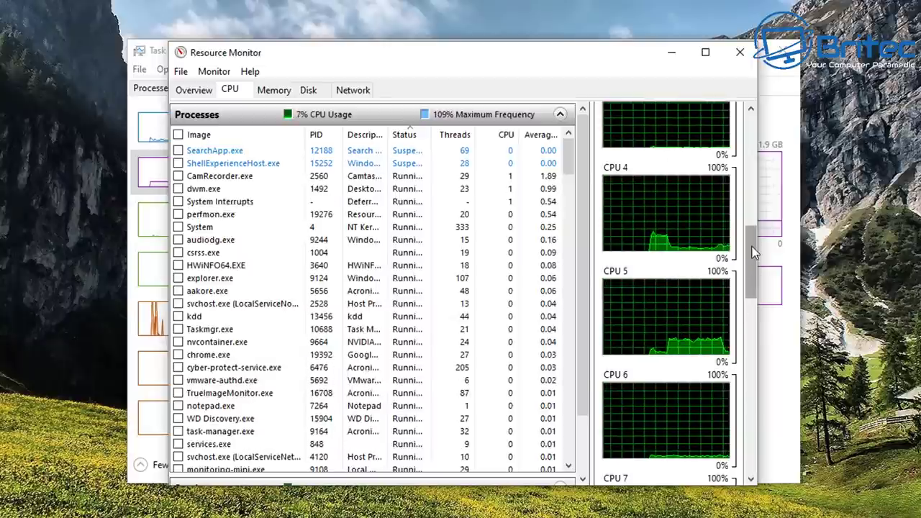
left_click_drag(753, 252, 759, 128)
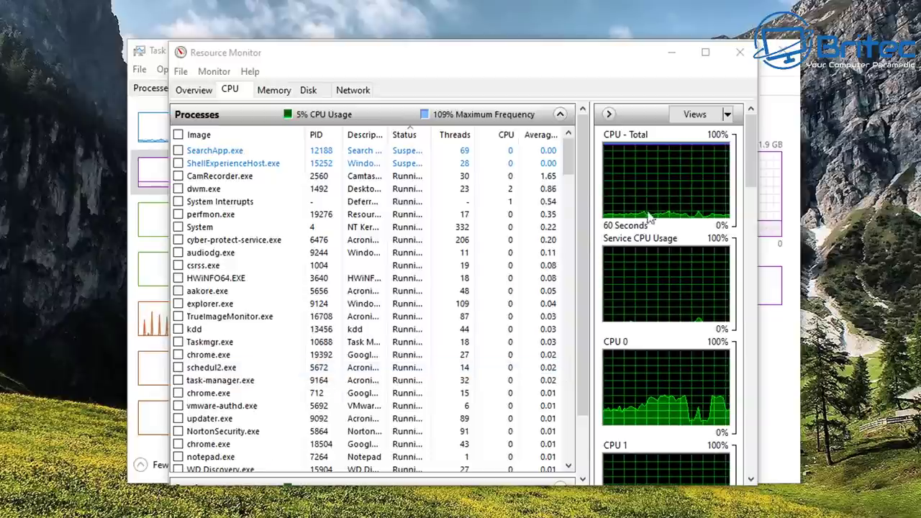
scroll(677, 387, "down", 1)
scroll(676, 387, "down", 5)
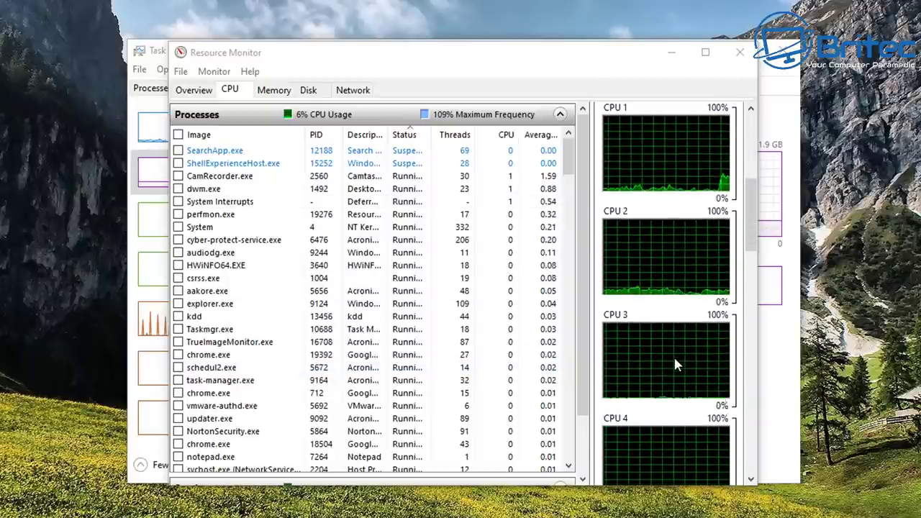
left_click(741, 59)
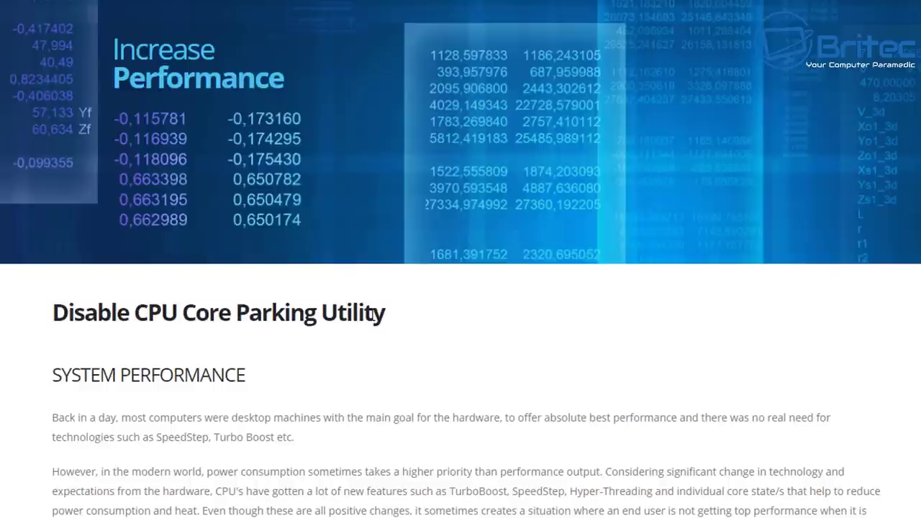
- Read through the Disable CPU Core Parking Utility web page, including the CPU Unpark and Quick CPU sections
scroll(374, 311, "down", 3)
scroll(561, 288, "down", 1)
scroll(465, 310, "down", 1)
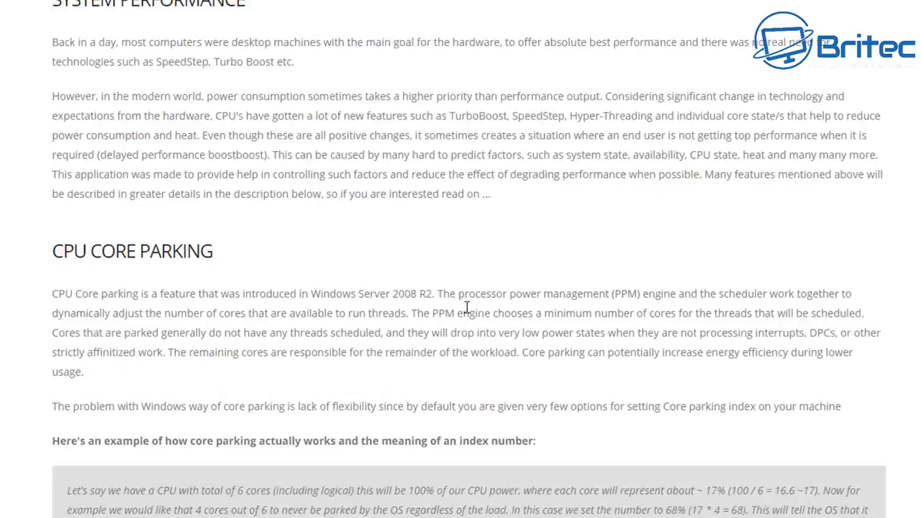
scroll(462, 314, "down", 2)
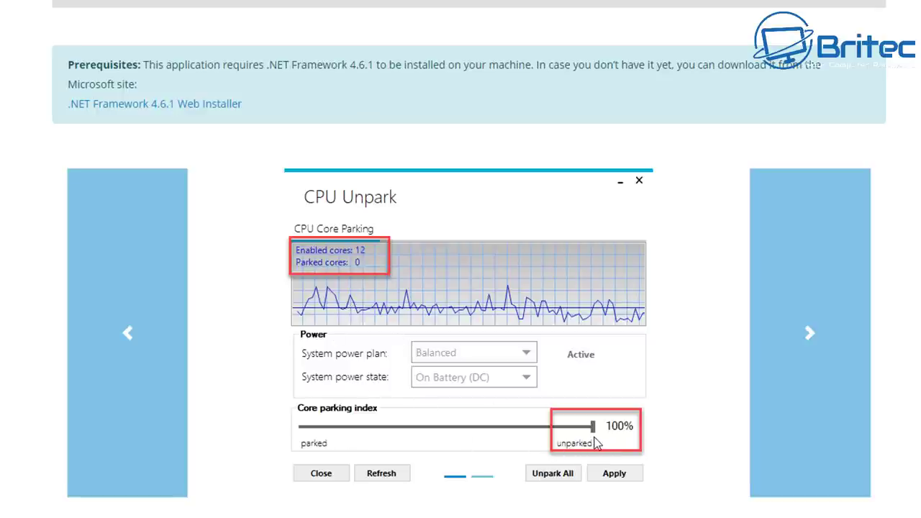
scroll(752, 390, "down", 4)
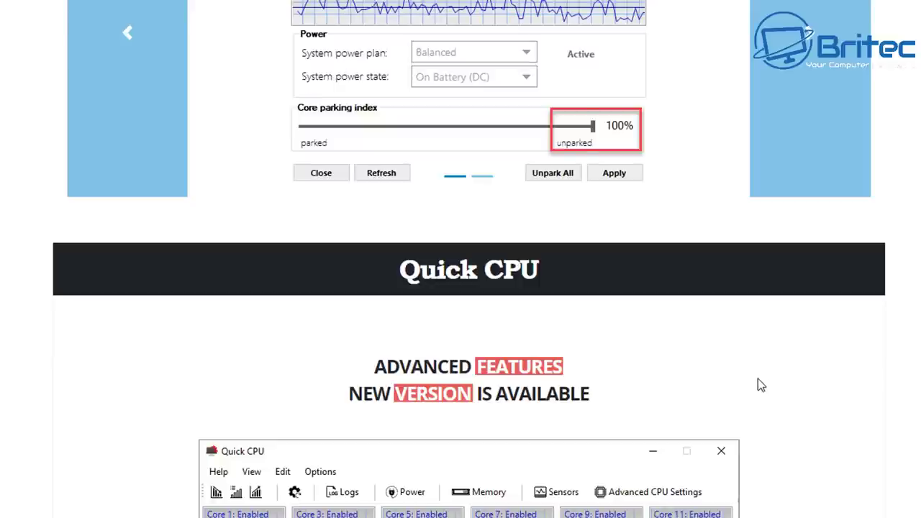
scroll(758, 378, "down", 3)
scroll(757, 379, "down", 4)
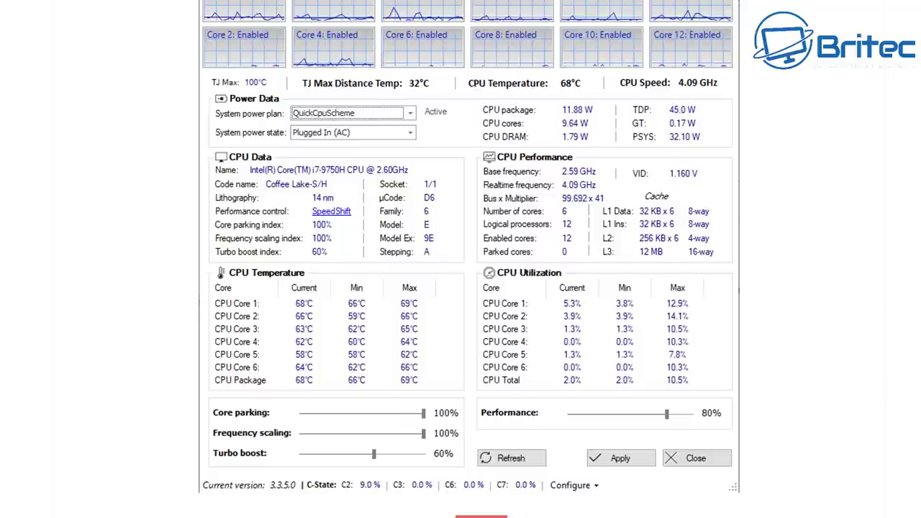
scroll(460, 288, "down", 5)
scroll(460, 288, "down", 2)
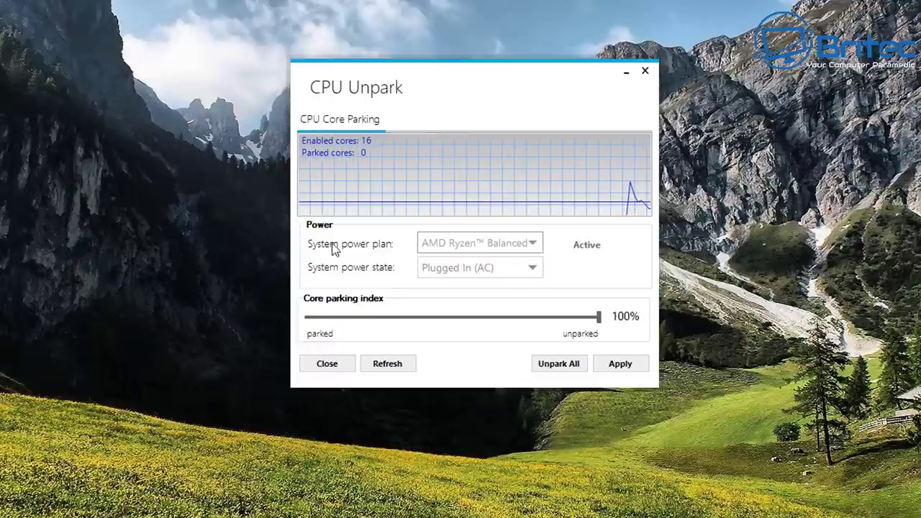
- Switch to CPU Unpark and review the available system power plans without changing the selected plan
left_click(533, 244)
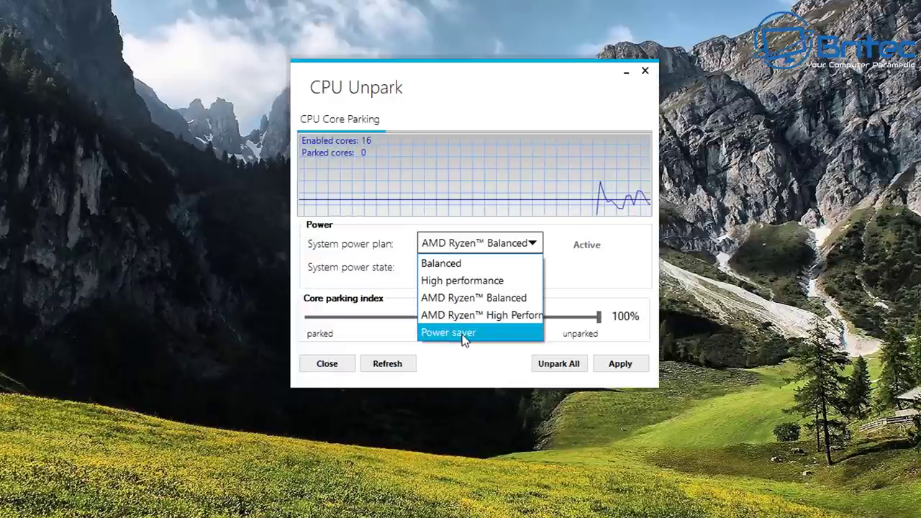
left_click(563, 270)
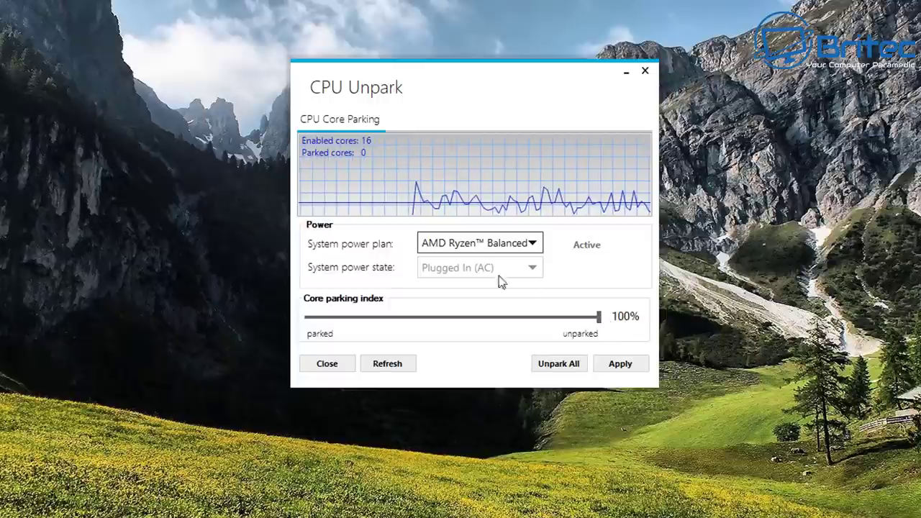
left_click(532, 245)
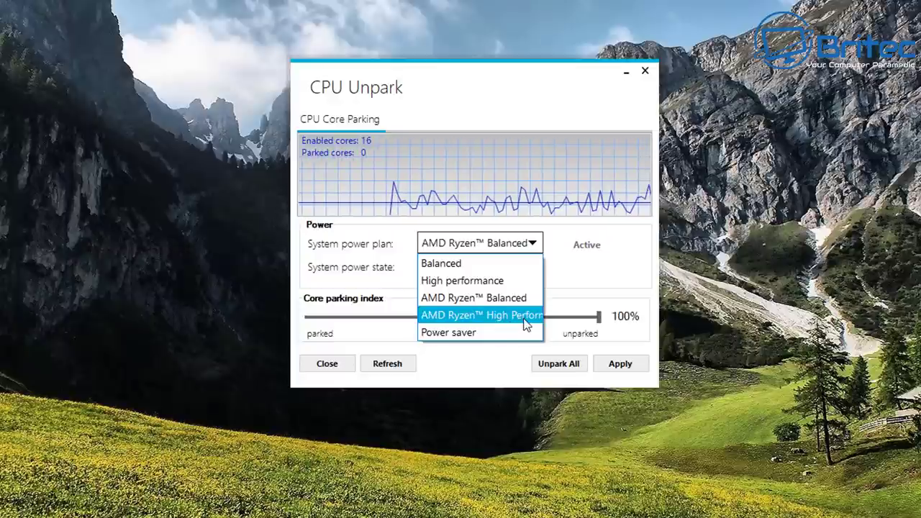
left_click(597, 275)
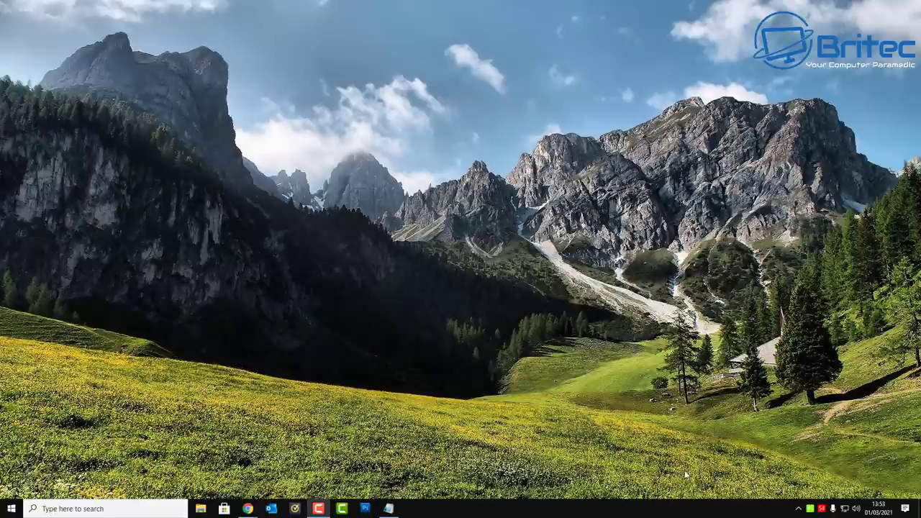
- Search Windows for regedit and open the Registry Editor
left_click(60, 509)
type("re")
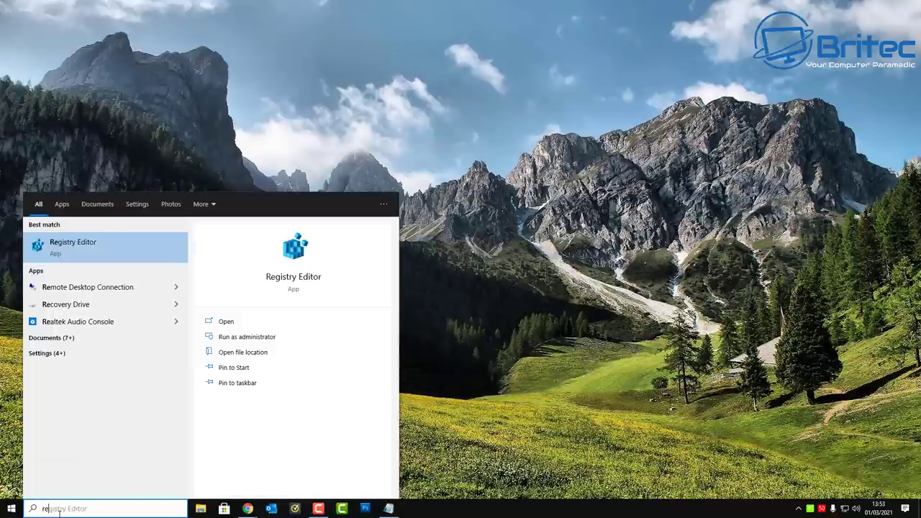
type("gedit")
key("Return")
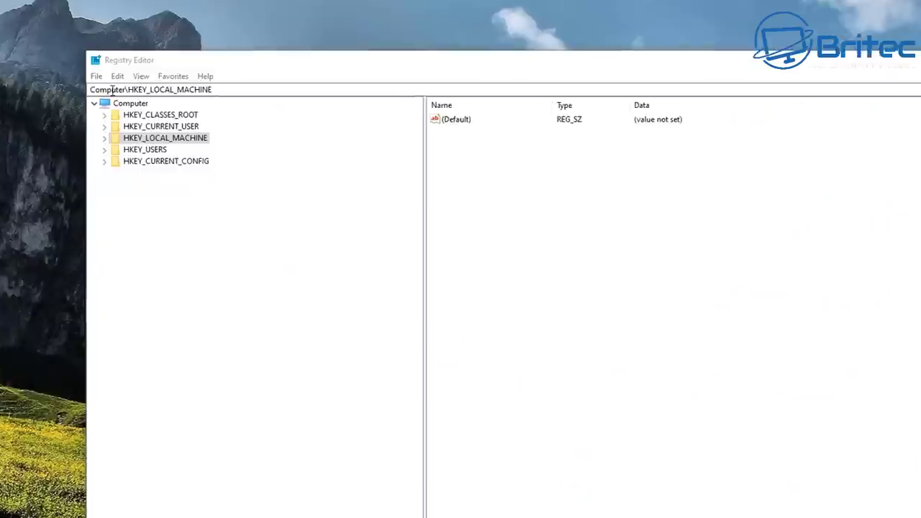
- Search the registry for the core parking key 0cc5b647-c1df-4637-891a-dec35c318583
left_click(56, 53)
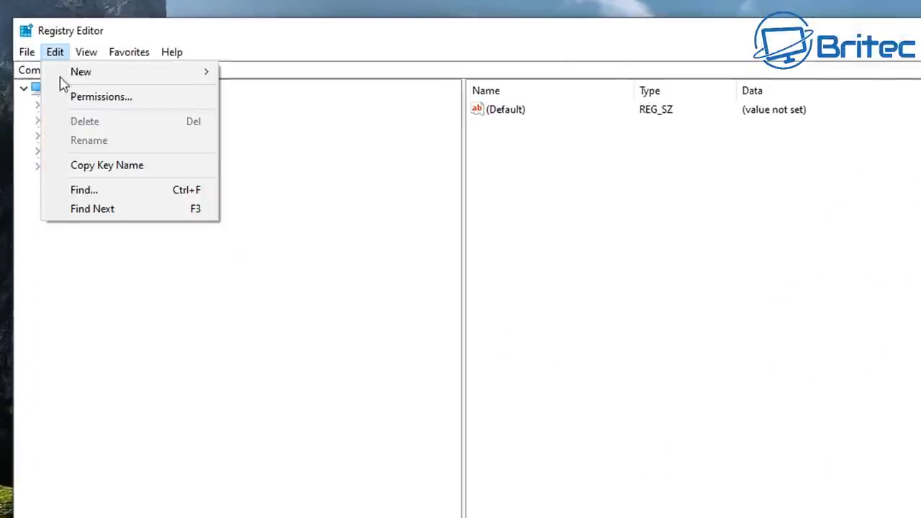
left_click(74, 191)
right_click(160, 137)
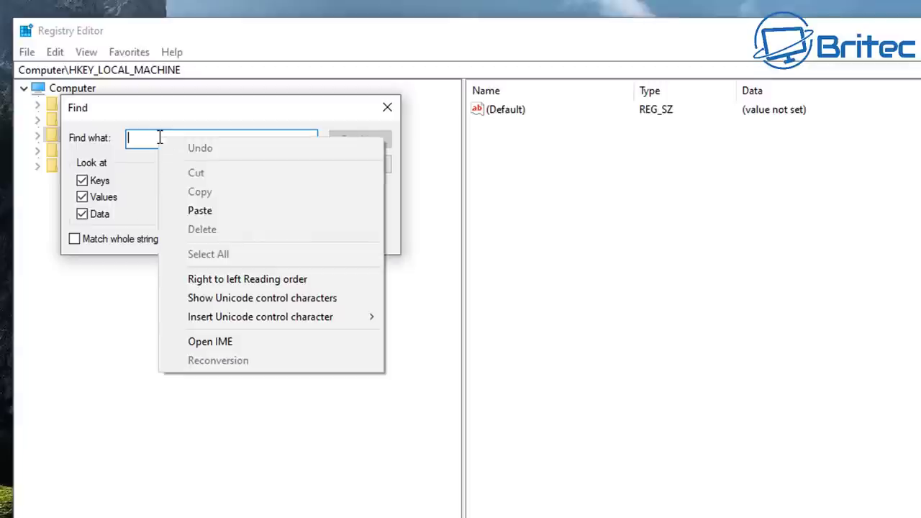
left_click(215, 213)
left_click_drag(303, 137, 37, 129)
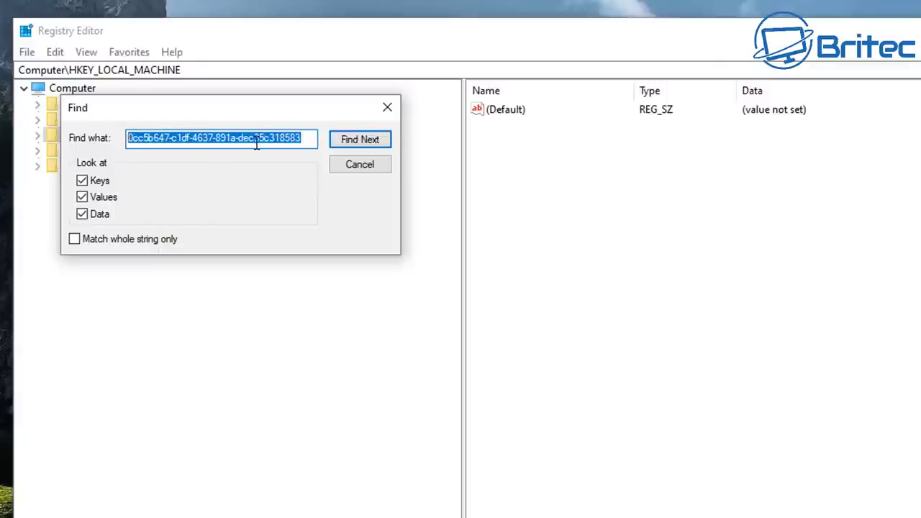
left_click(366, 144)
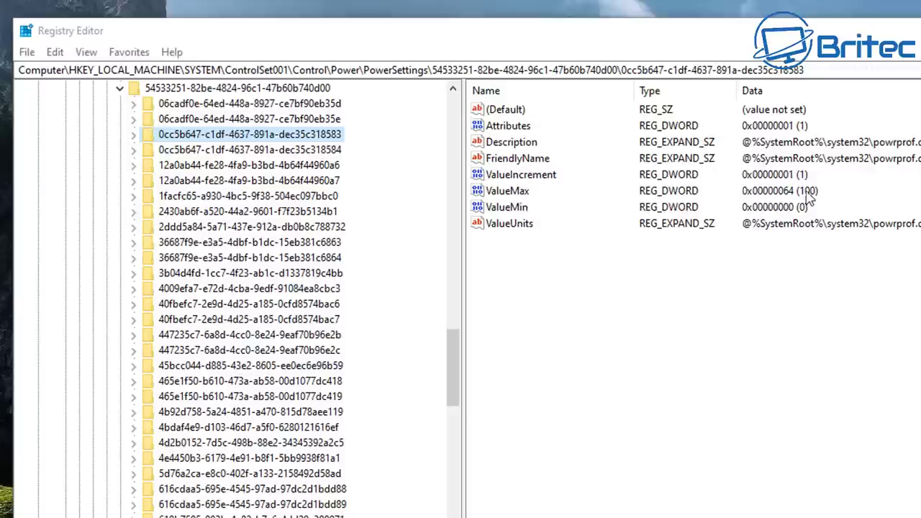
- Set the found key's ValueMax DWORD to decimal 0
key("Tab")
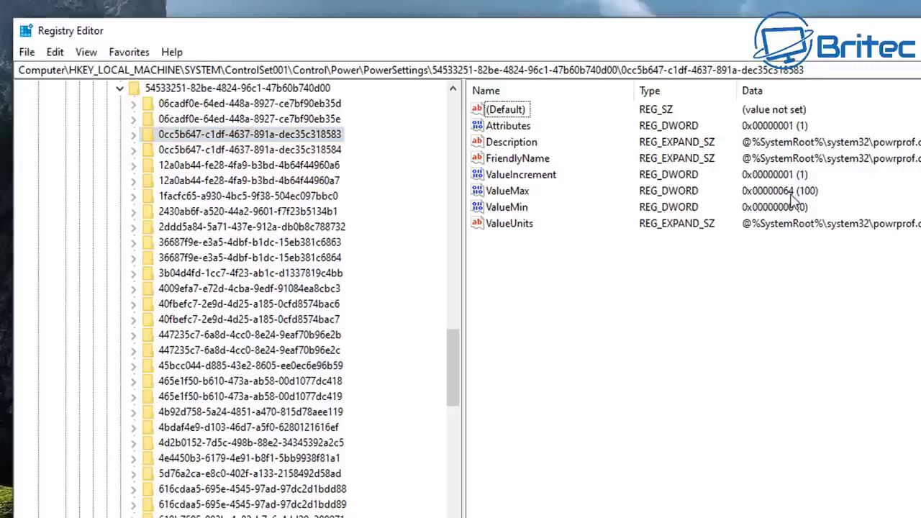
left_click(517, 195)
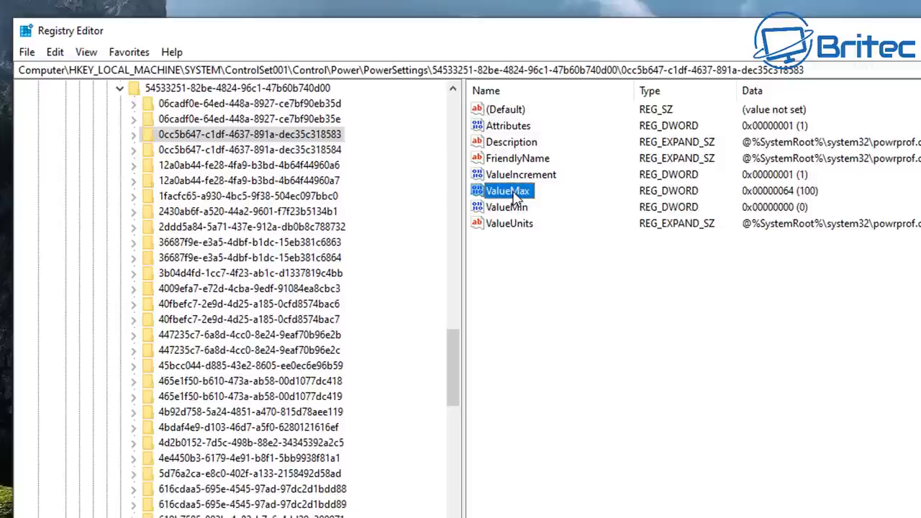
double_click(516, 197)
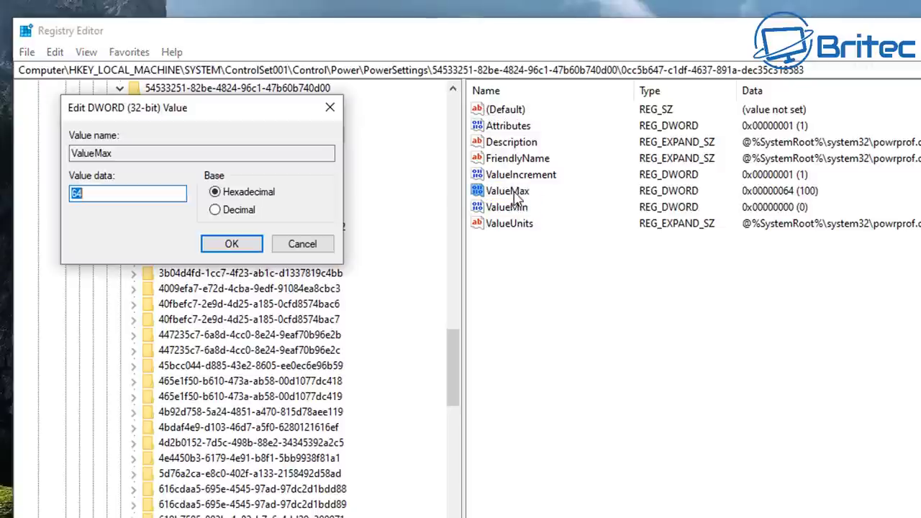
left_click_drag(234, 110, 656, 254)
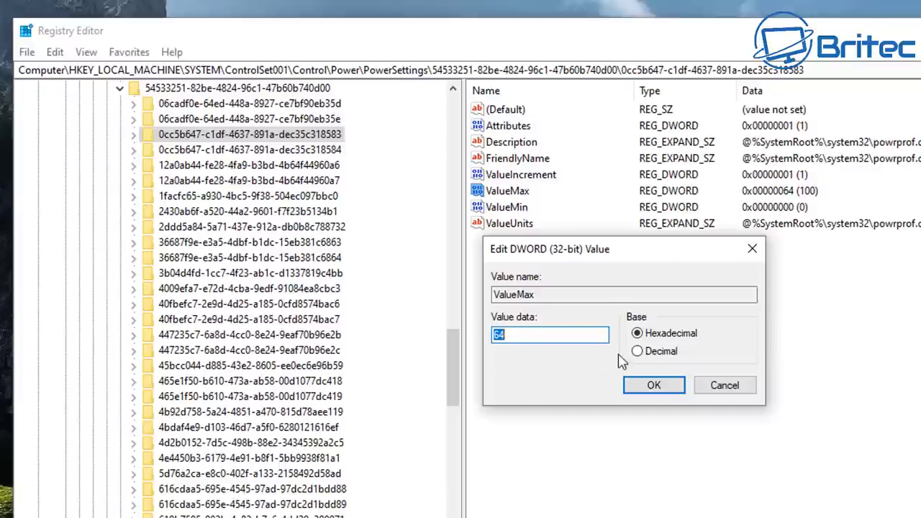
left_click(637, 351)
left_click_drag(532, 334, 367, 338)
type("0")
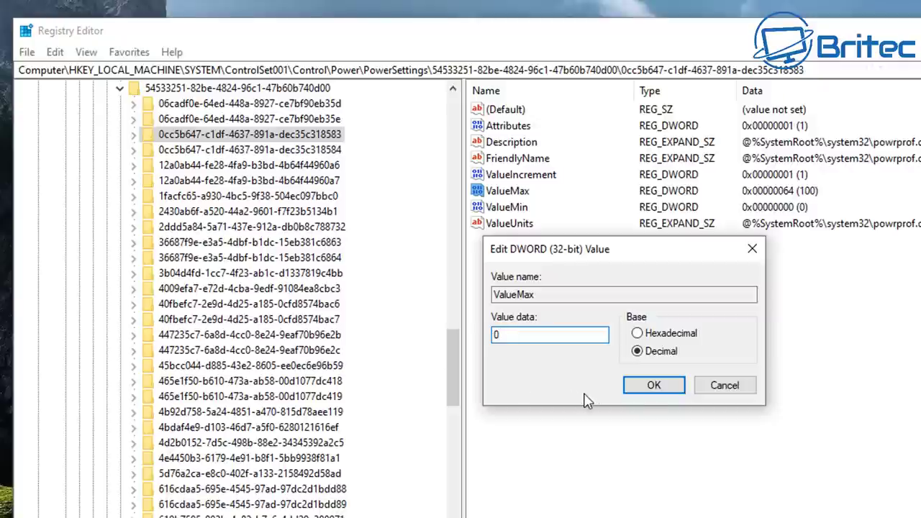
left_click(639, 388)
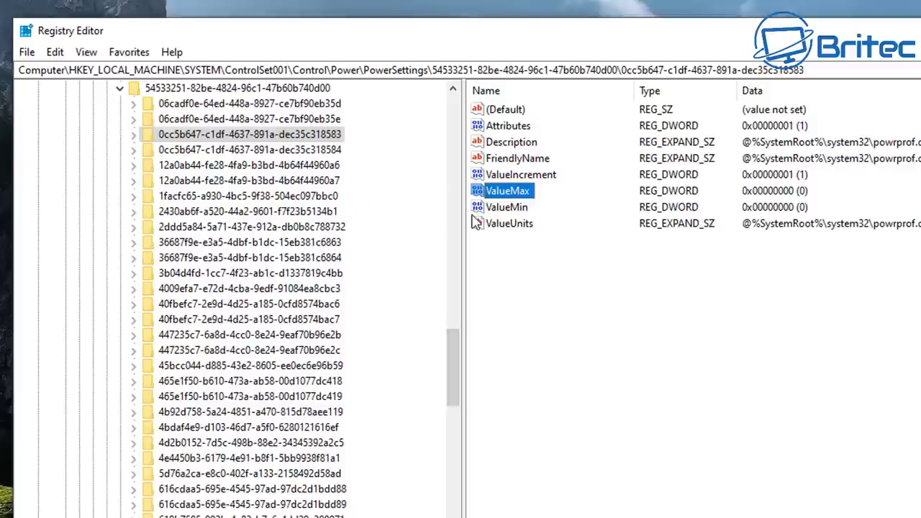
- Restore the key's ValueMax DWORD to decimal 100
left_click(55, 52)
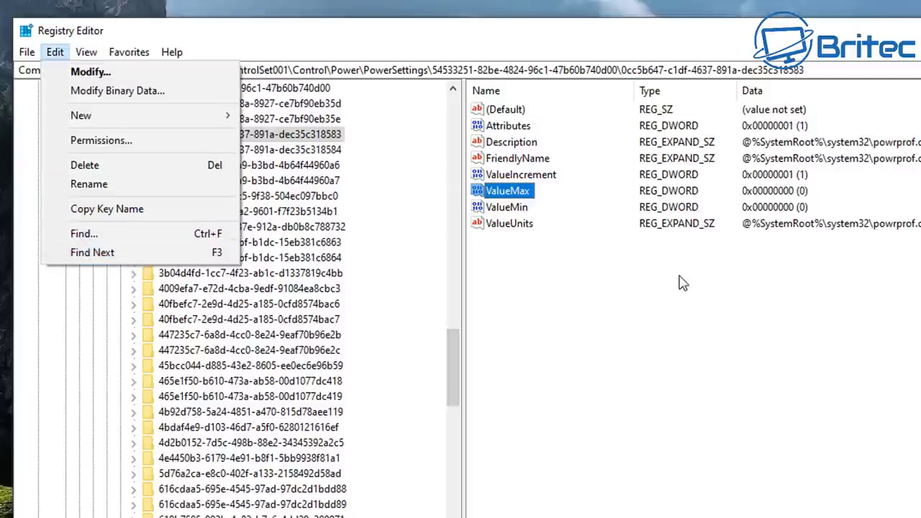
left_click(132, 252)
double_click(521, 192)
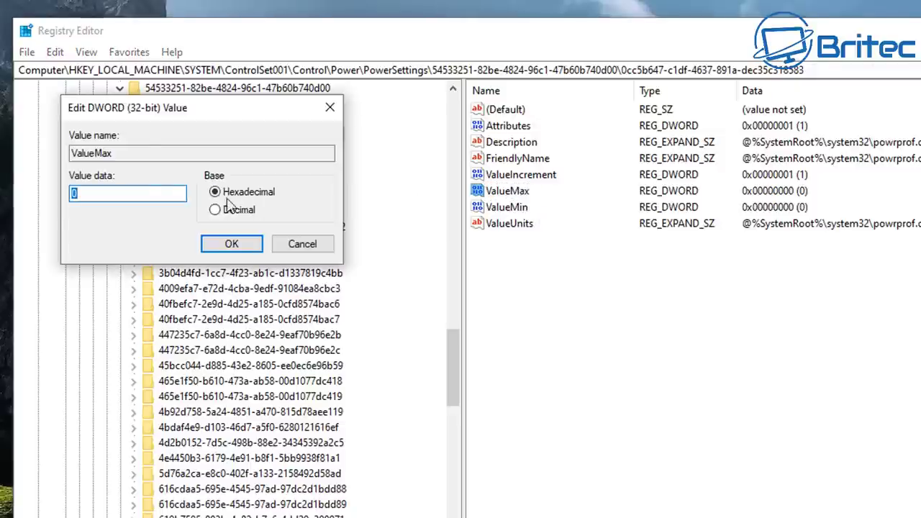
left_click_drag(143, 101, 554, 255)
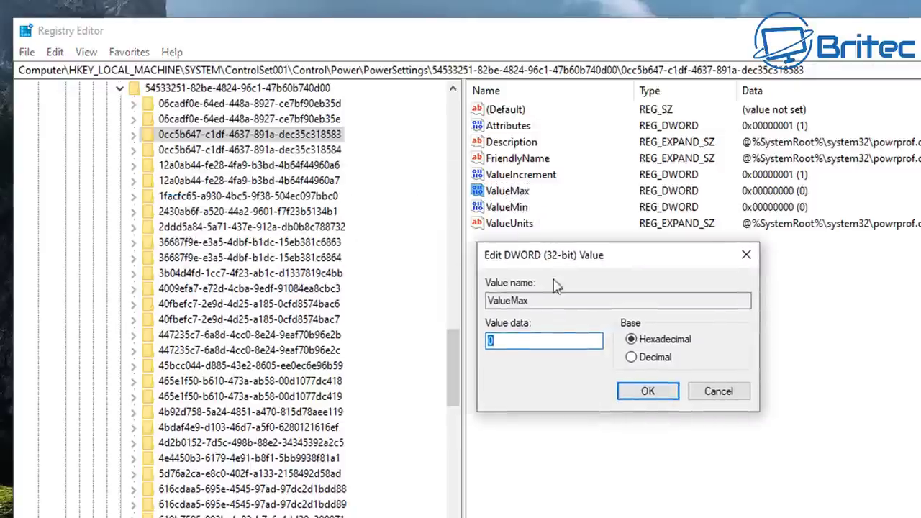
left_click(631, 382)
double_click(522, 341)
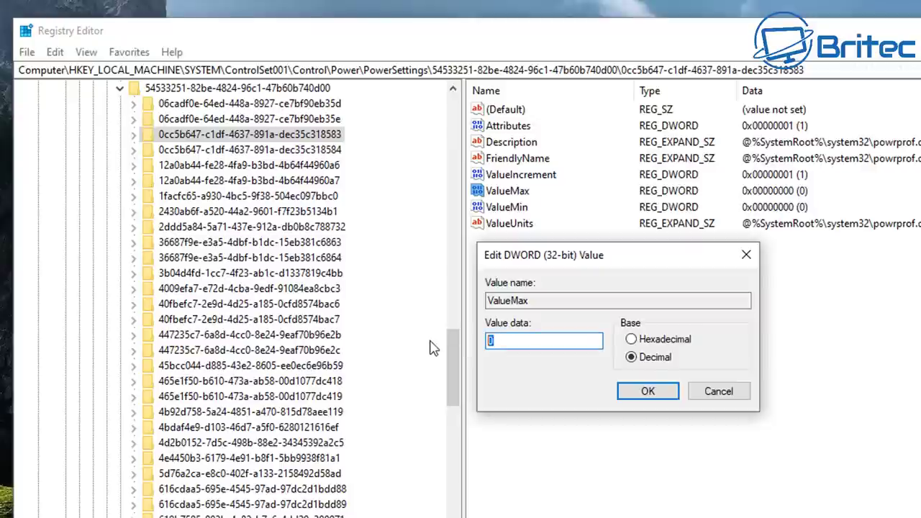
type("100")
left_click(647, 394)
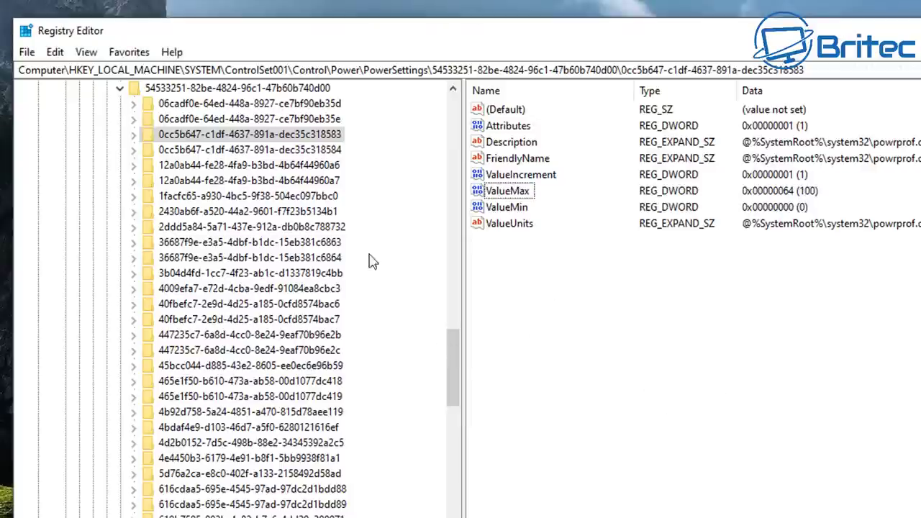
- Find the next occurrences of the core parking key until reaching the one in CurrentControlSet's PowerSettings
left_click(62, 55)
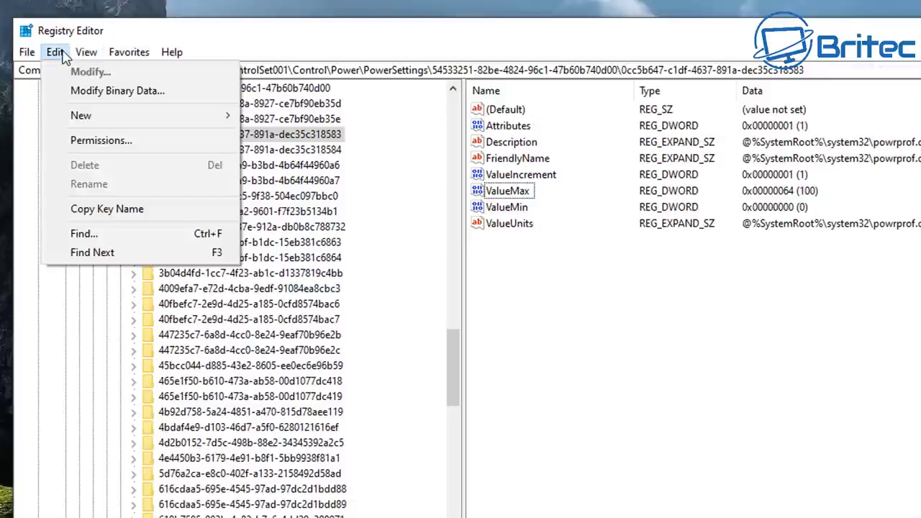
left_click(105, 254)
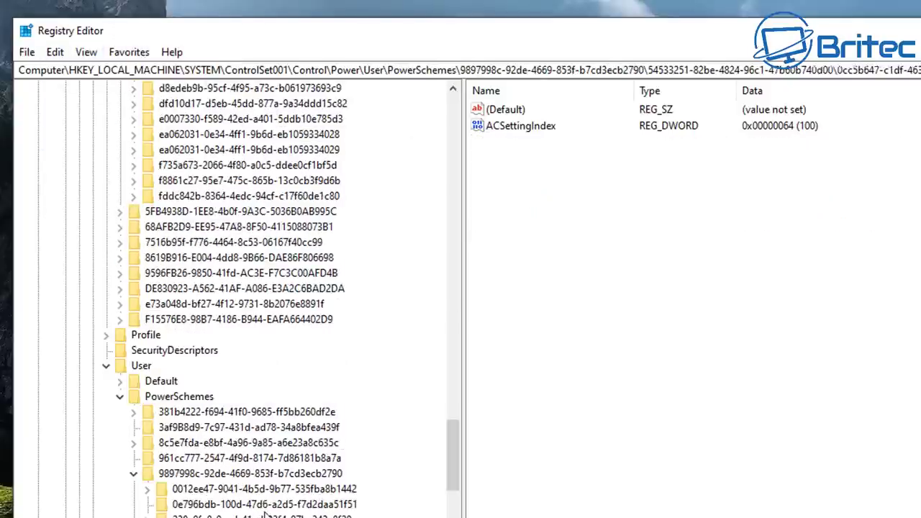
left_click(54, 52)
left_click(80, 208)
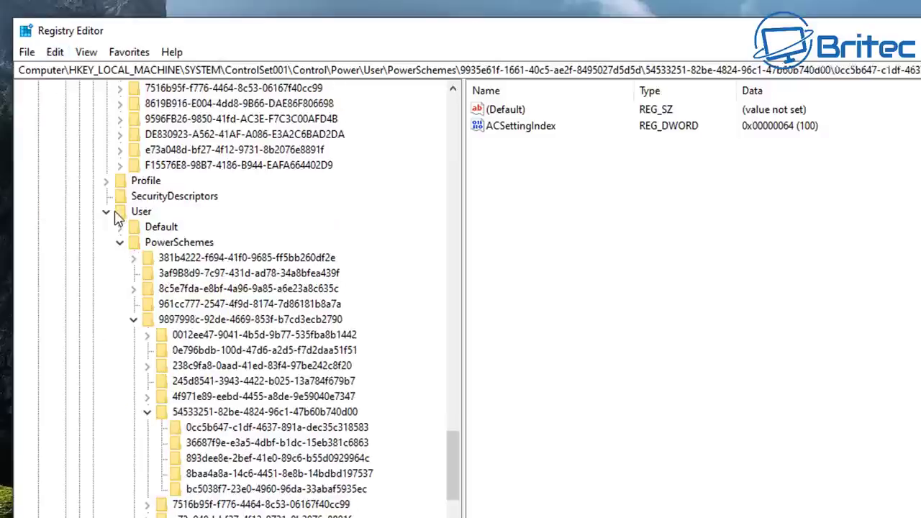
left_click(55, 51)
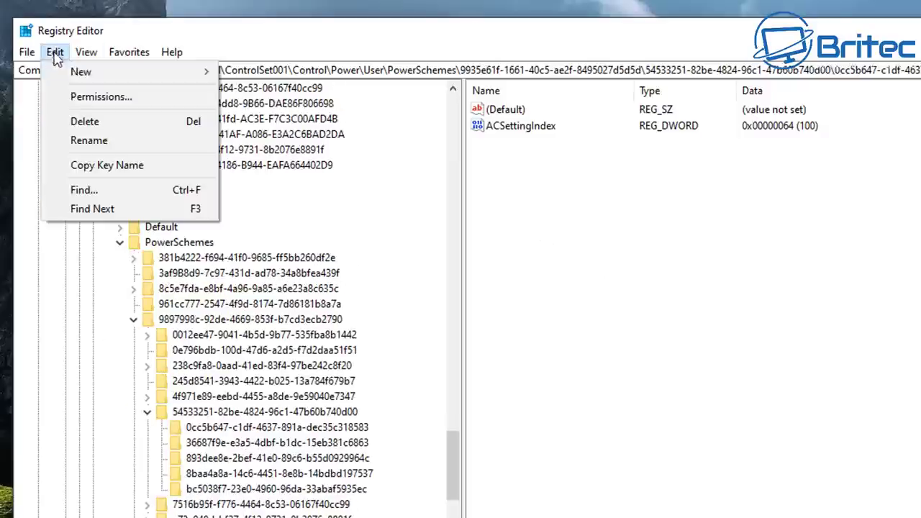
left_click(108, 215)
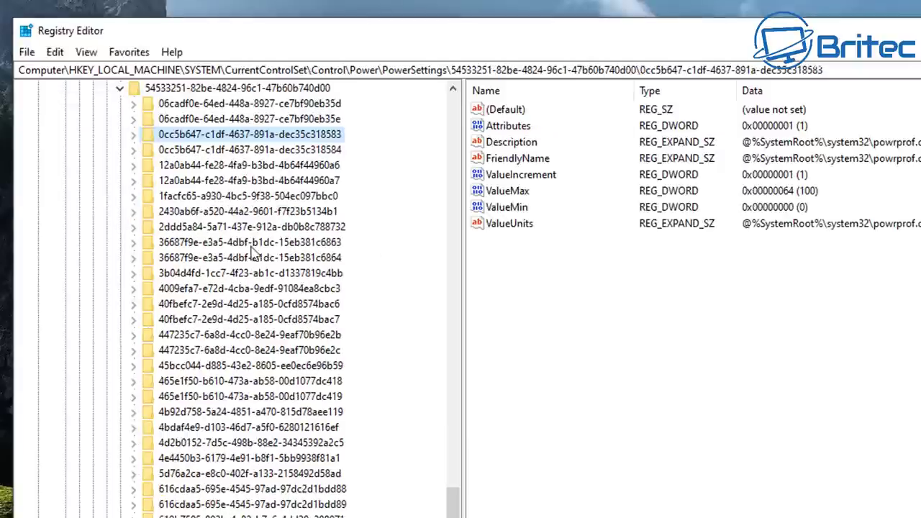
- Check the ValueMax and ValueMin entries of the core parking key under CurrentControlSet
left_click(502, 192)
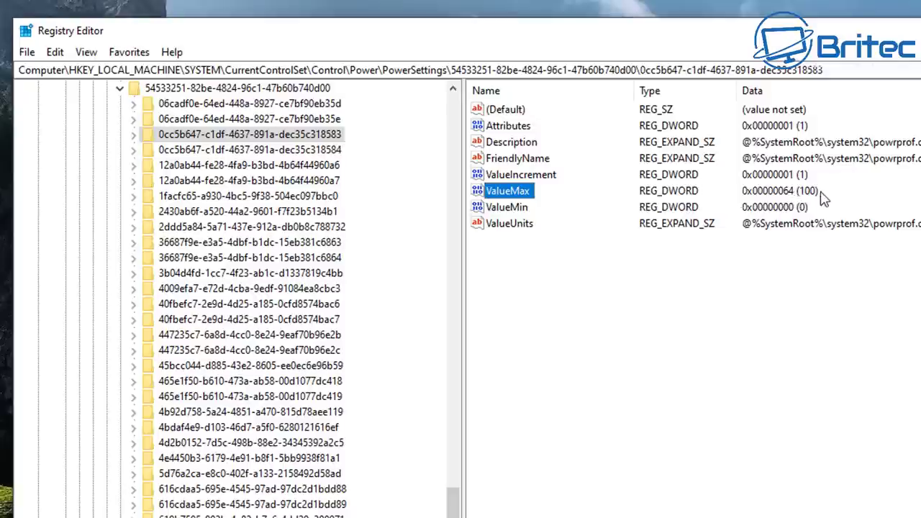
left_click(775, 207)
left_click(504, 207)
left_click(496, 191)
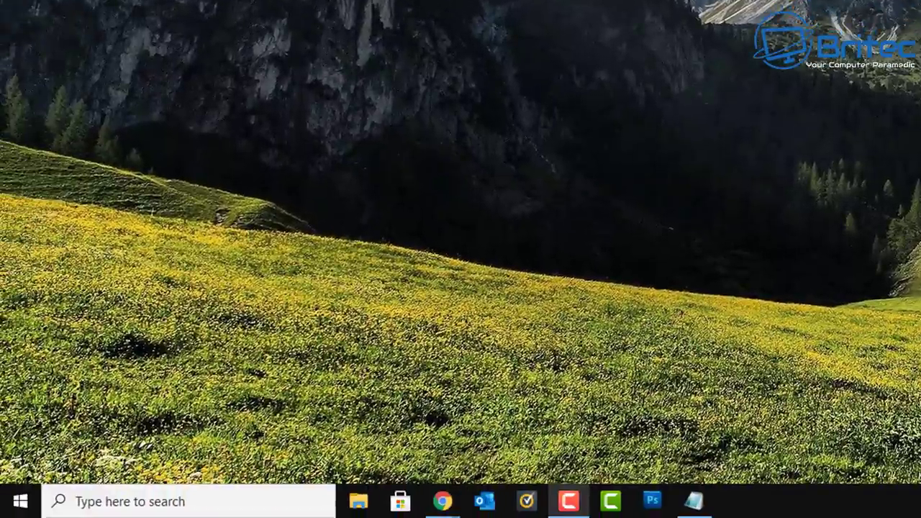
- Open Command Prompt and run powercfg -duplicatescheme e9a42b02-d5df-448d-aa00-03f14749eb61 to add the Ultimate Performance power plan
left_click(123, 504)
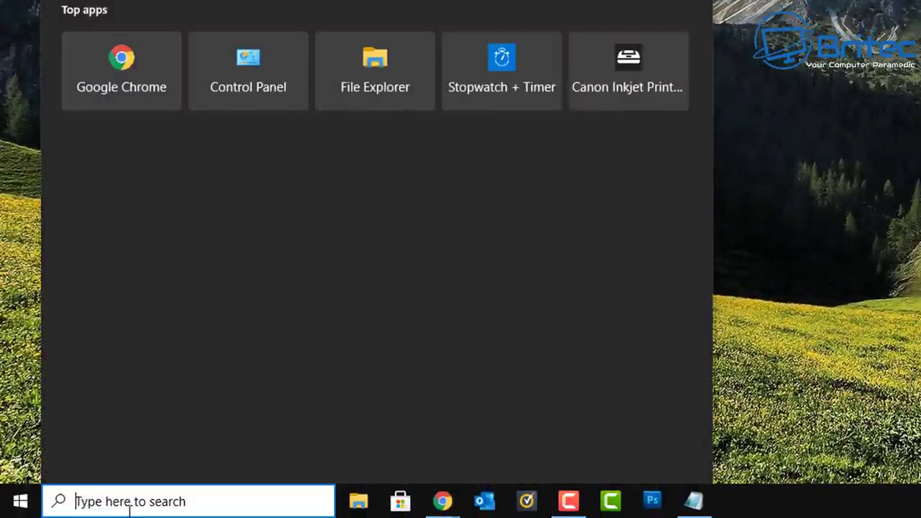
type("cmd")
left_click(192, 39)
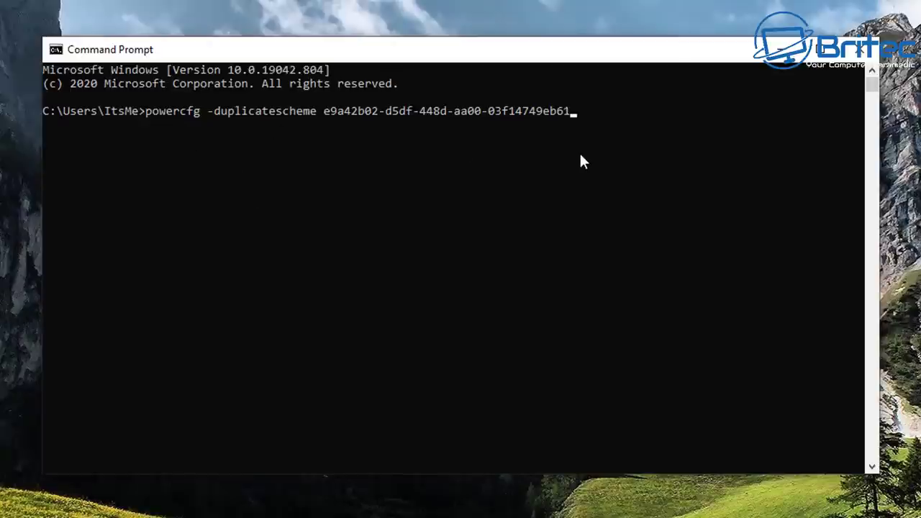
key("Return")
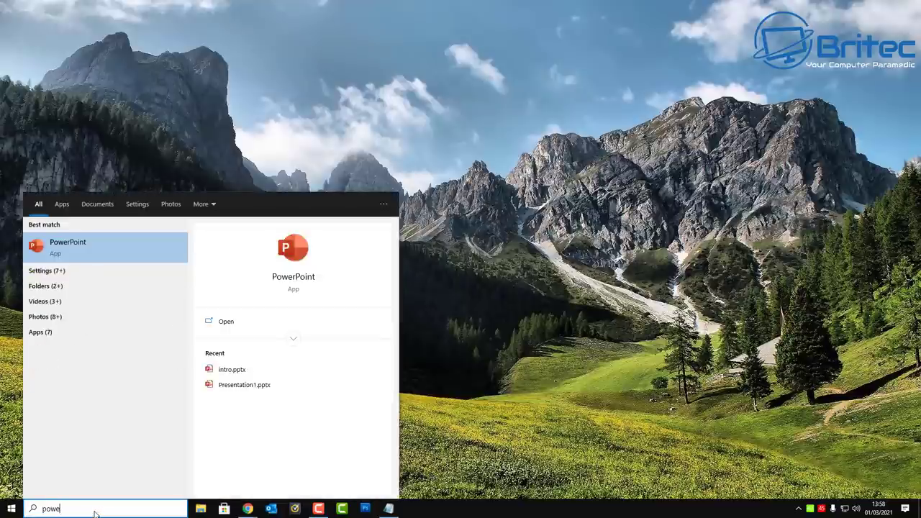
- Search Windows for power settings, open Power & sleep settings, and go to the additional power settings
type("ttings")
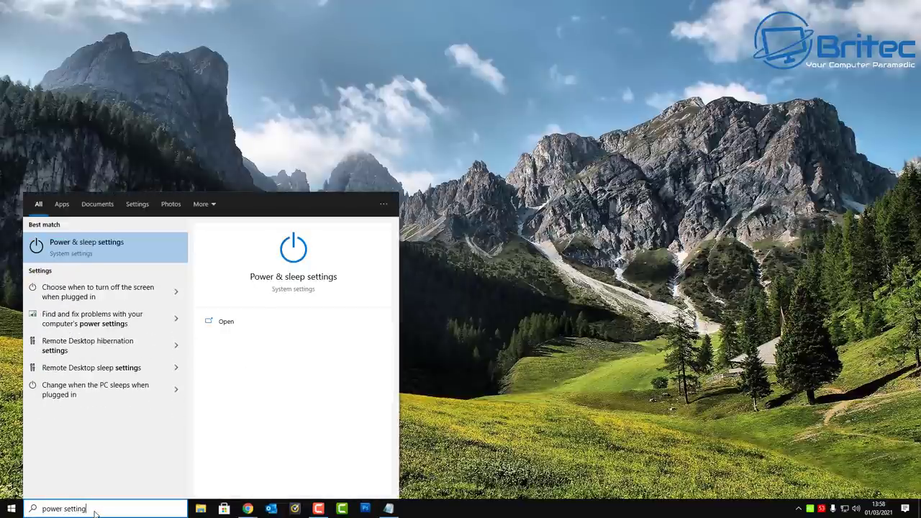
left_click(76, 244)
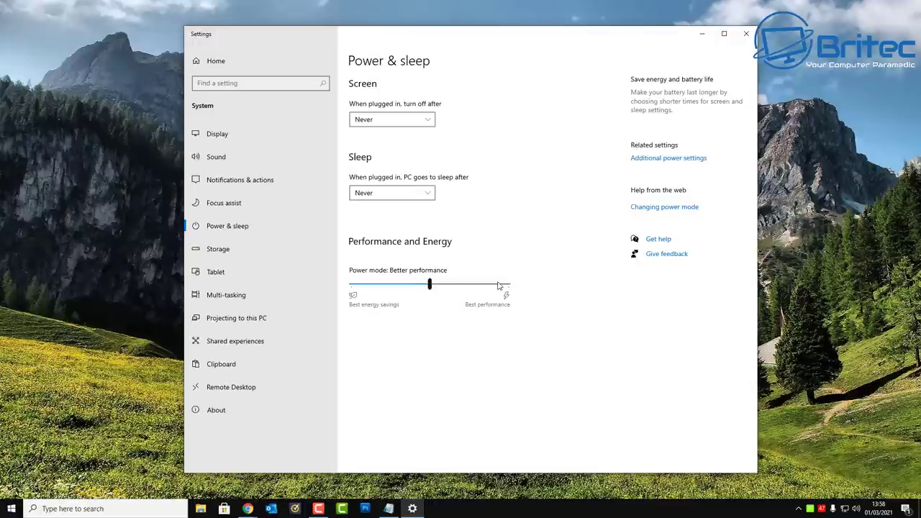
left_click(652, 158)
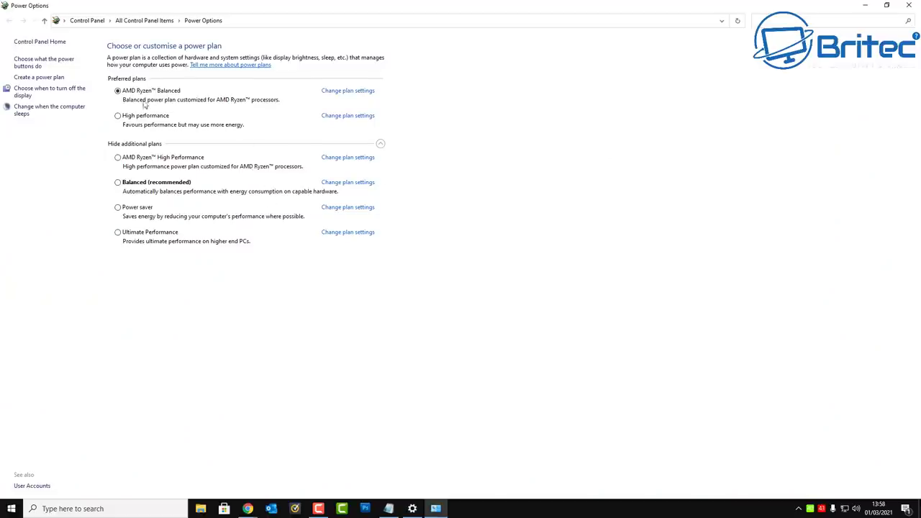